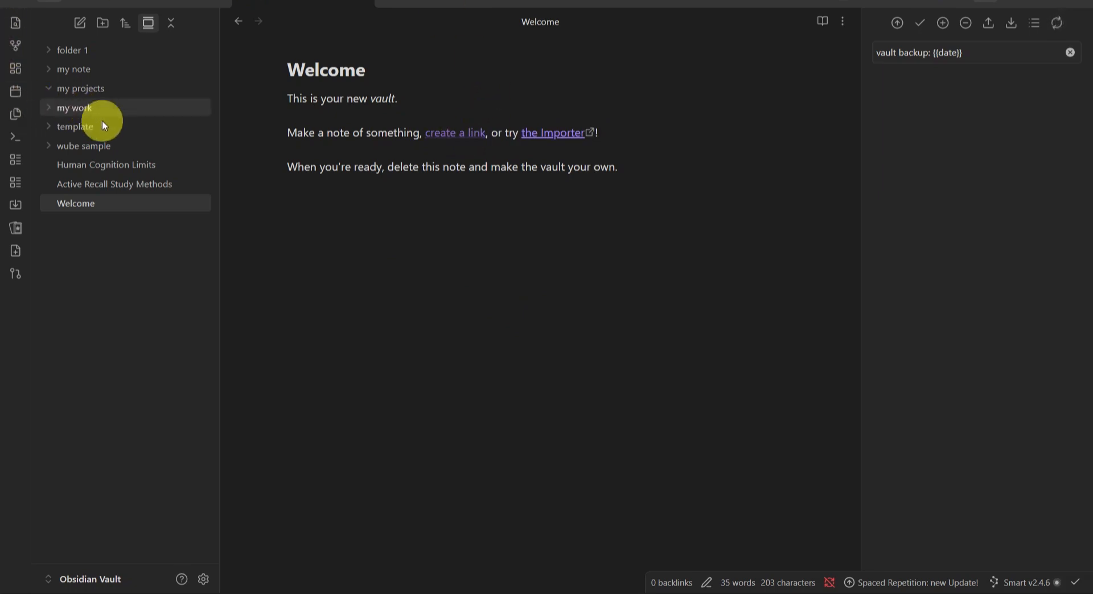
Switch to Google Drive in the Chrome browser and open the obsidian folder in My Drive.
{"action": "mouse_move", "coordinate": [642, 585]}
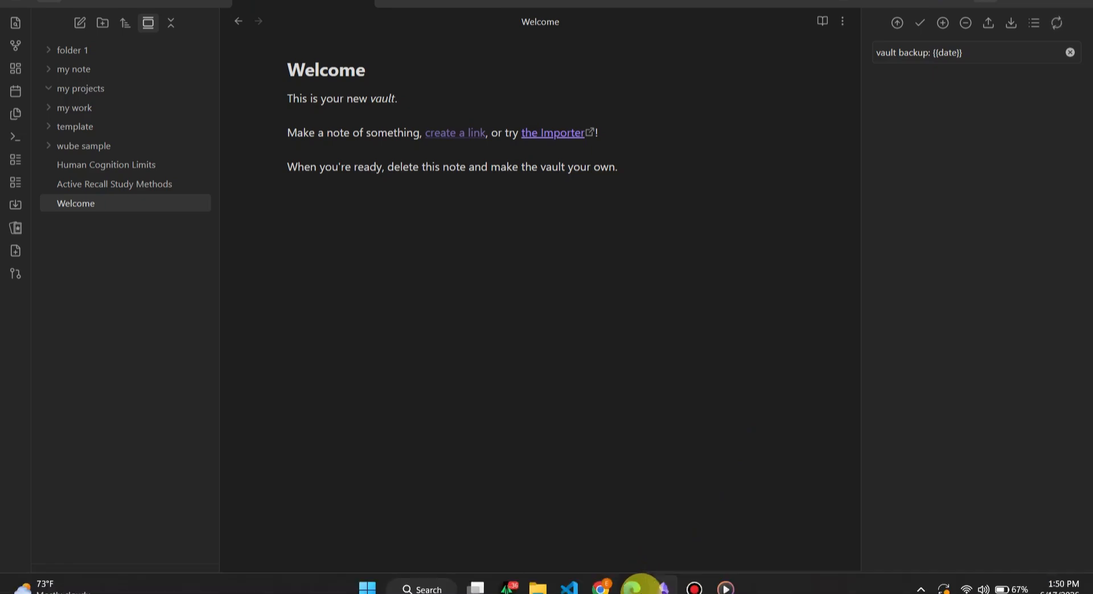
{"action": "left_click", "coordinate": [605, 580]}
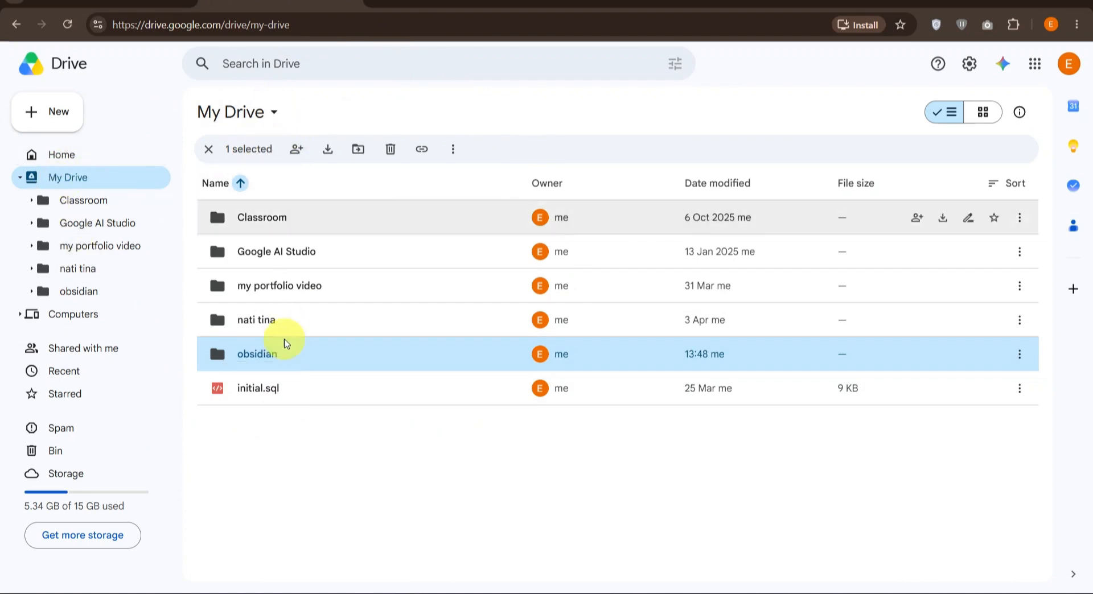
{"action": "double_click", "coordinate": [290, 361]}
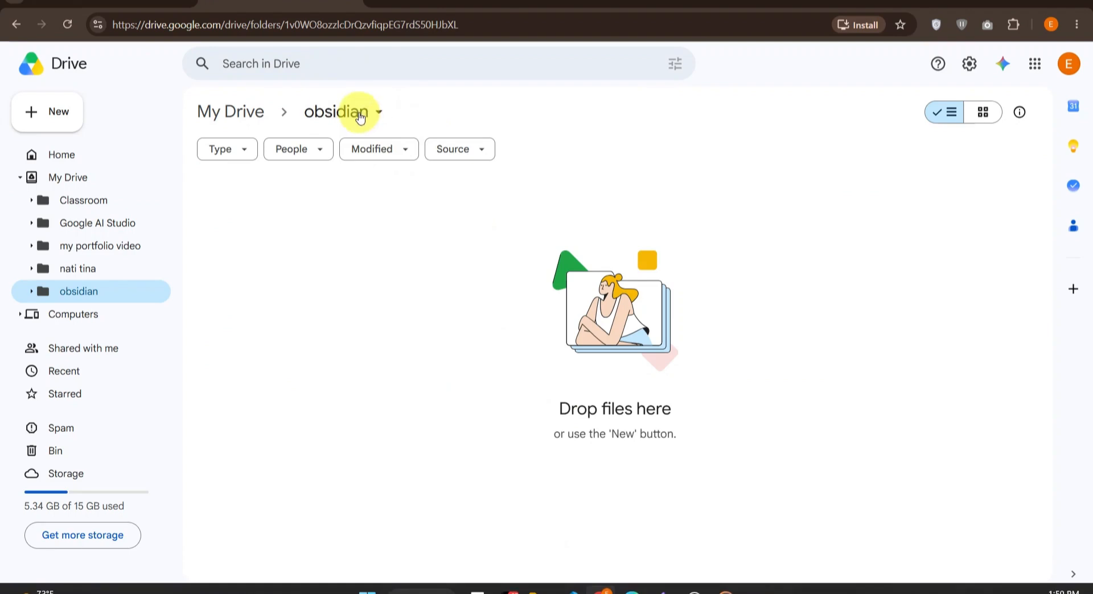
{"action": "left_click", "coordinate": [377, 113]}
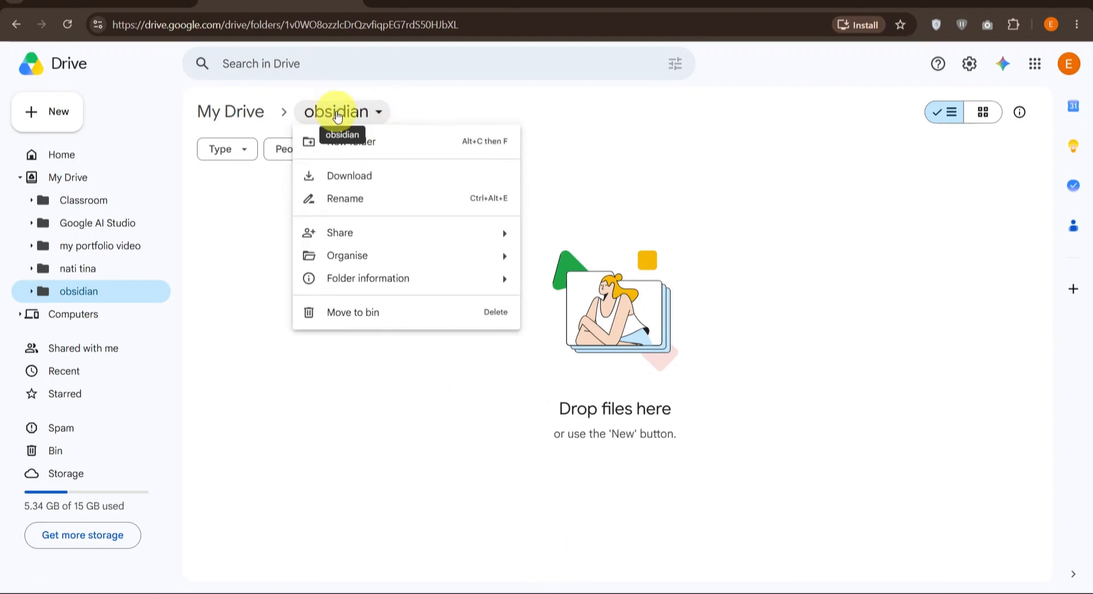
{"action": "left_click", "coordinate": [373, 110]}
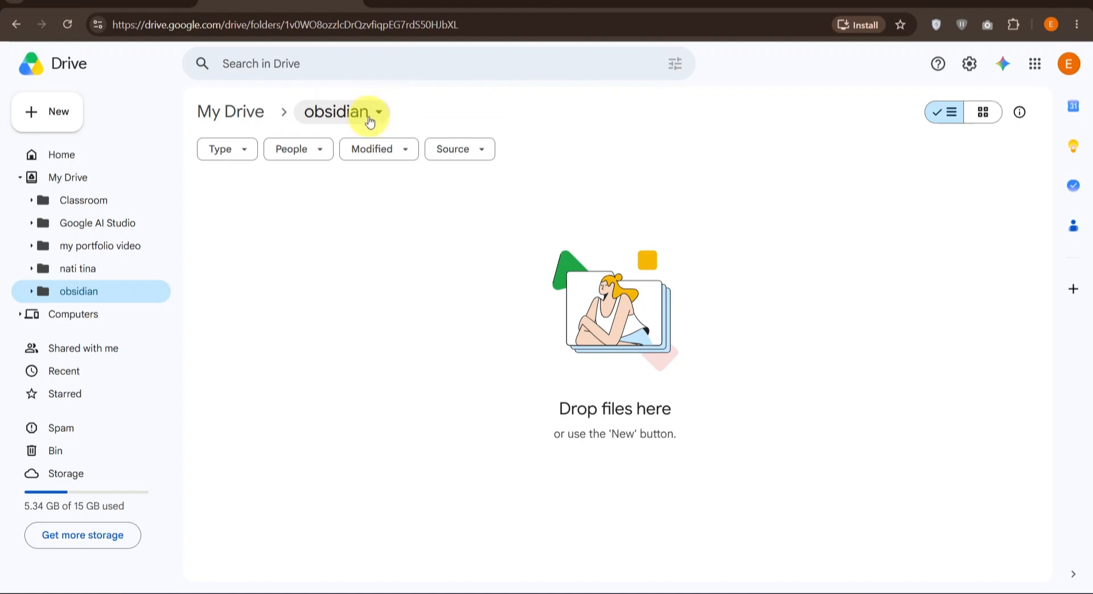
{"action": "left_click", "coordinate": [372, 117]}
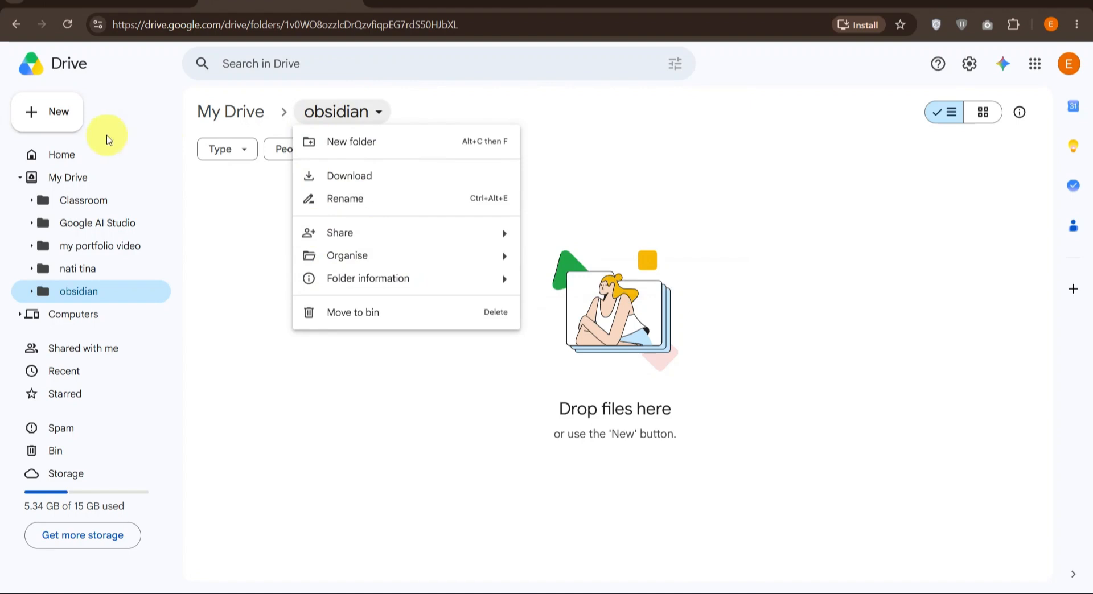
Start a file upload into the obsidian folder and browse the computer's Music and Videos folders.
{"action": "left_click", "coordinate": [47, 114]}
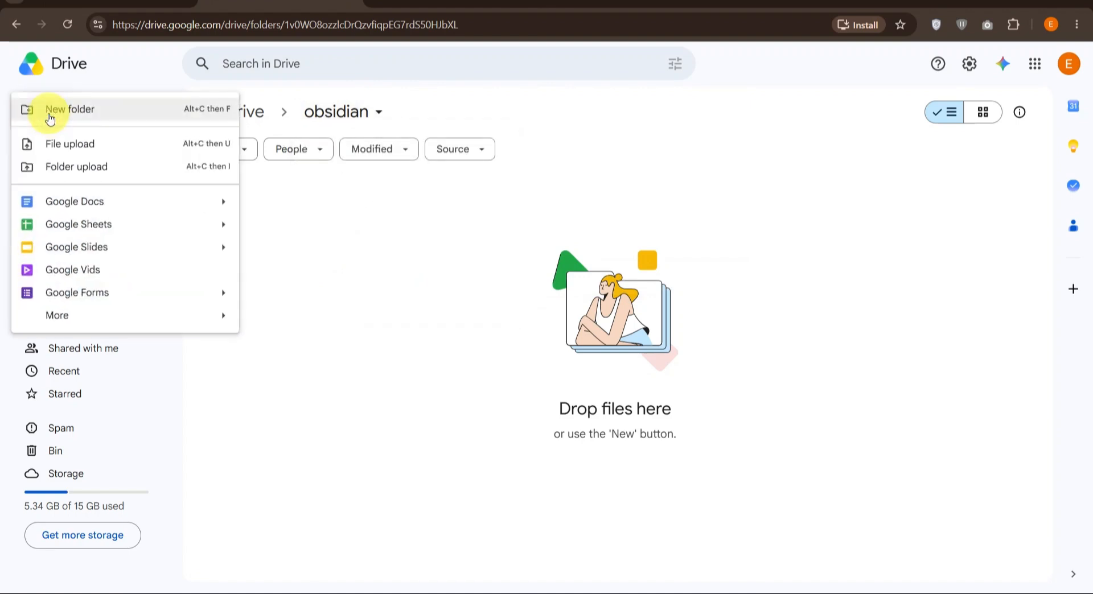
{"action": "left_click", "coordinate": [71, 145]}
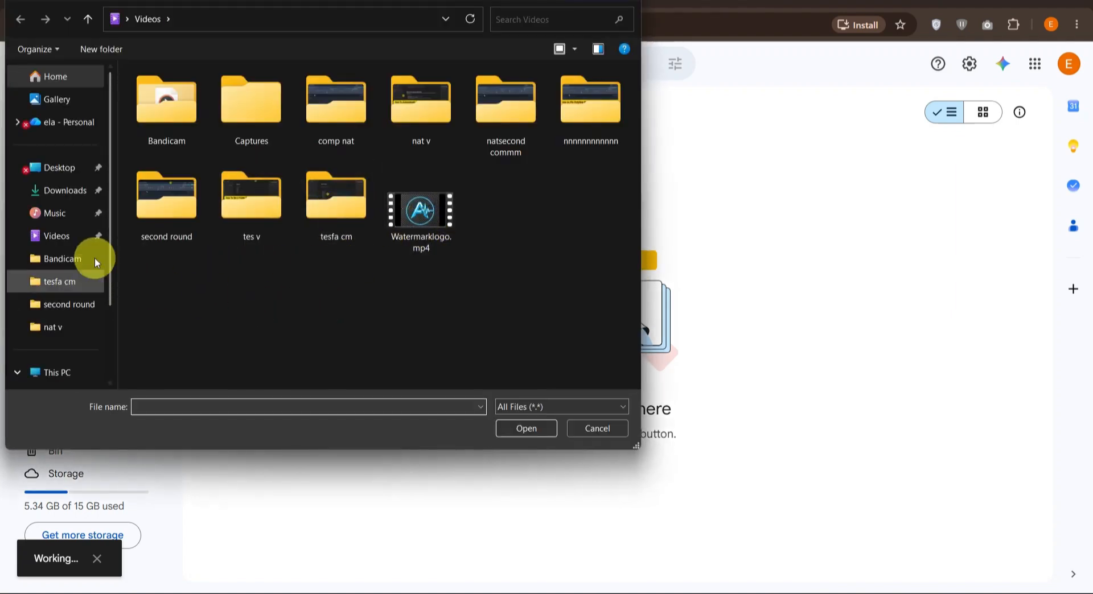
{"action": "left_click", "coordinate": [75, 221]}
{"action": "left_click_drag", "start_coordinate": [70, 236], "coordinate": [69, 236]}
{"action": "left_click", "coordinate": [66, 219]}
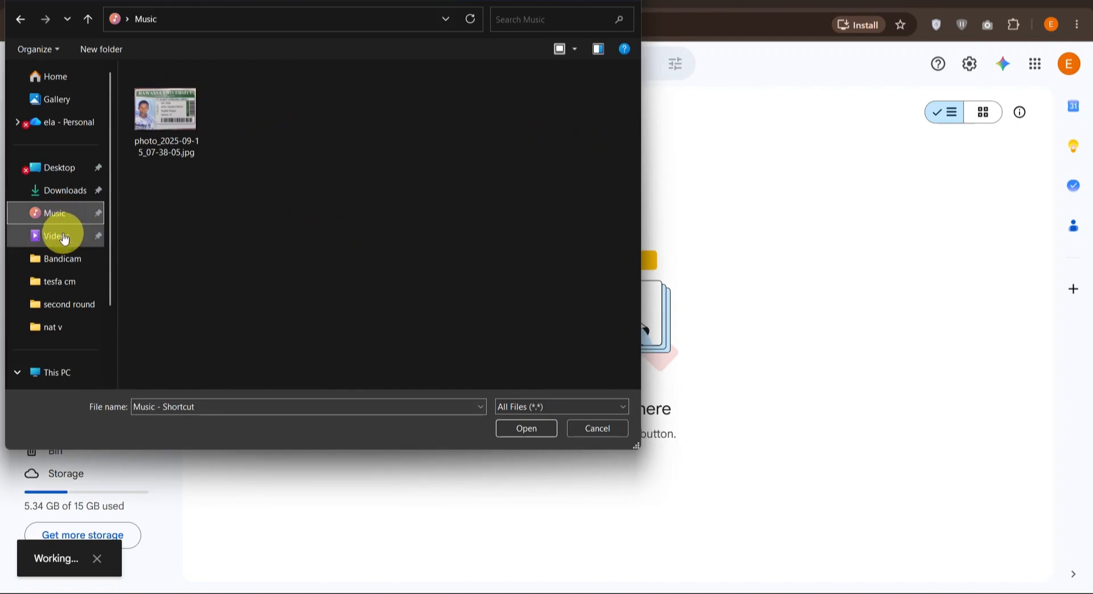
{"action": "left_click", "coordinate": [70, 242]}
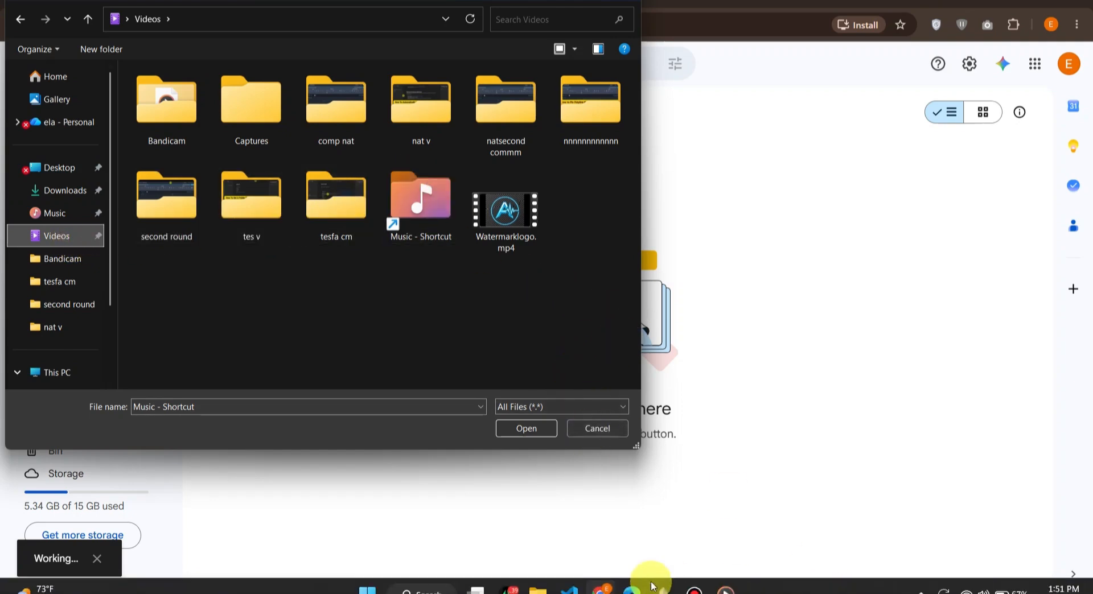
Switch to Obsidian, open the data importer and view its options for the Google Keep (.zip/.json) format.
{"action": "left_click", "coordinate": [666, 580]}
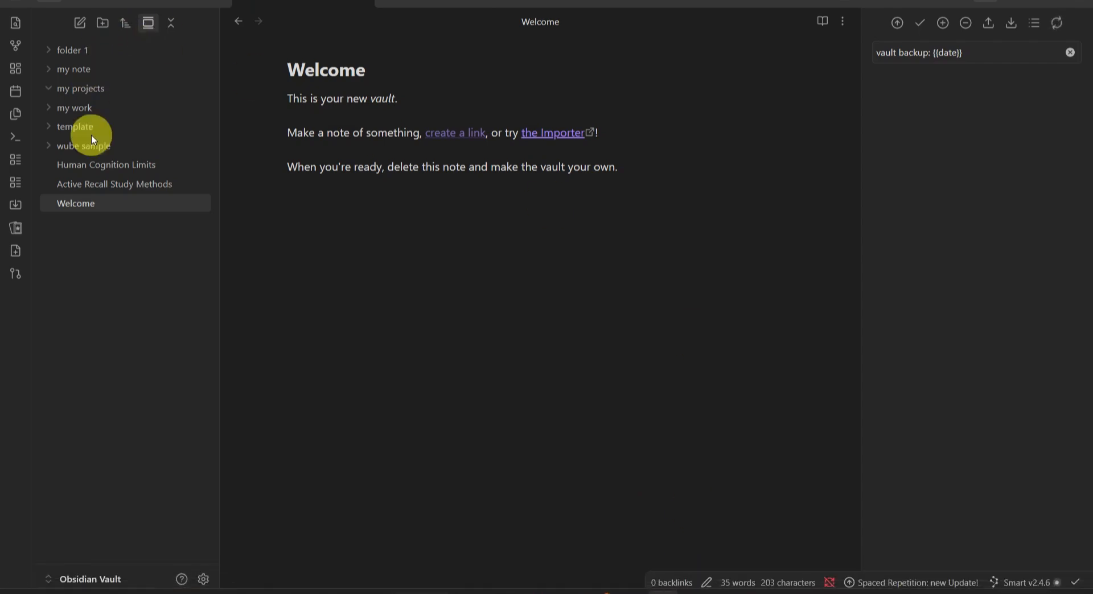
{"action": "left_click", "coordinate": [15, 205]}
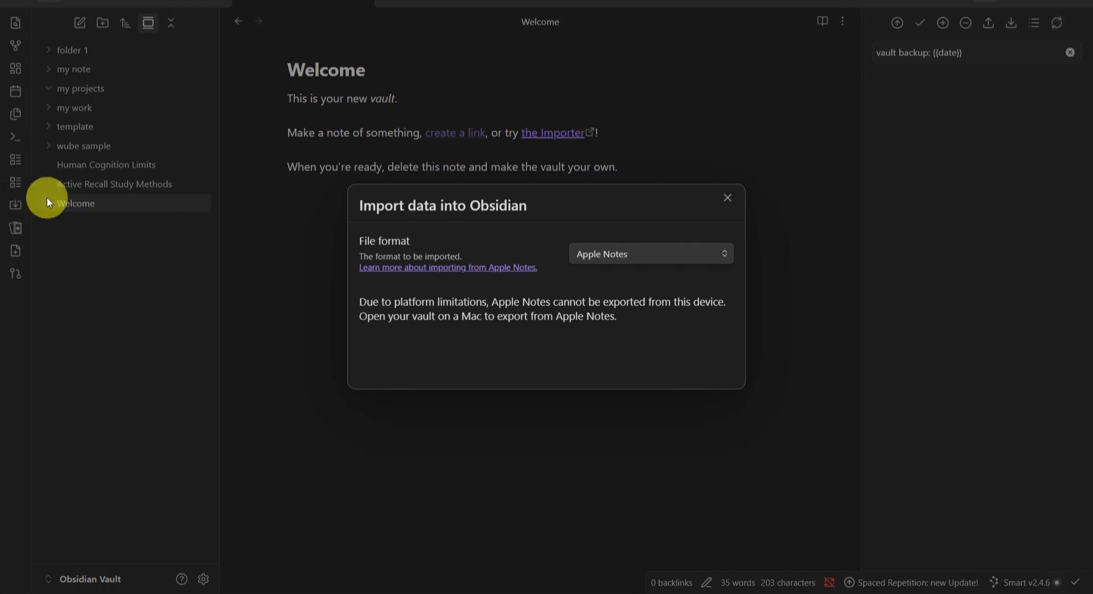
{"action": "left_click", "coordinate": [619, 253]}
{"action": "left_click", "coordinate": [599, 275]}
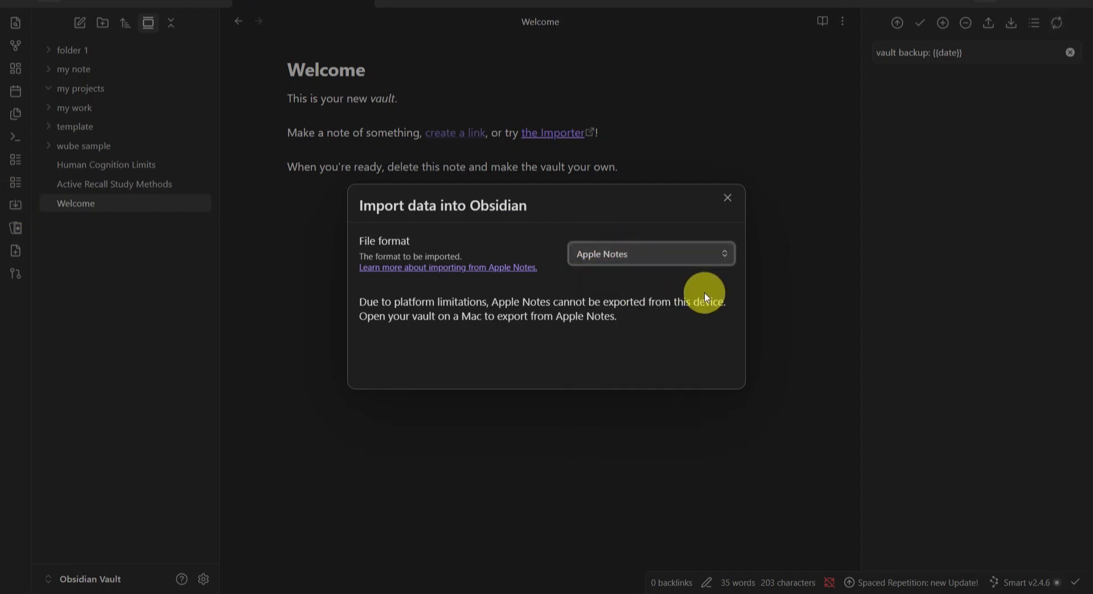
{"action": "left_click", "coordinate": [658, 259]}
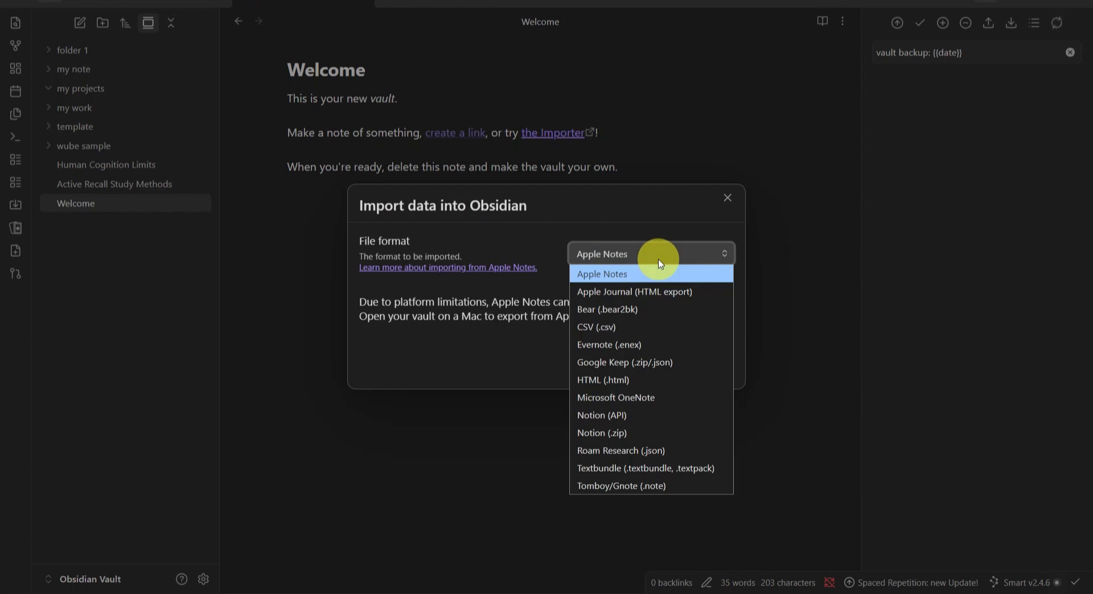
{"action": "left_click", "coordinate": [615, 365]}
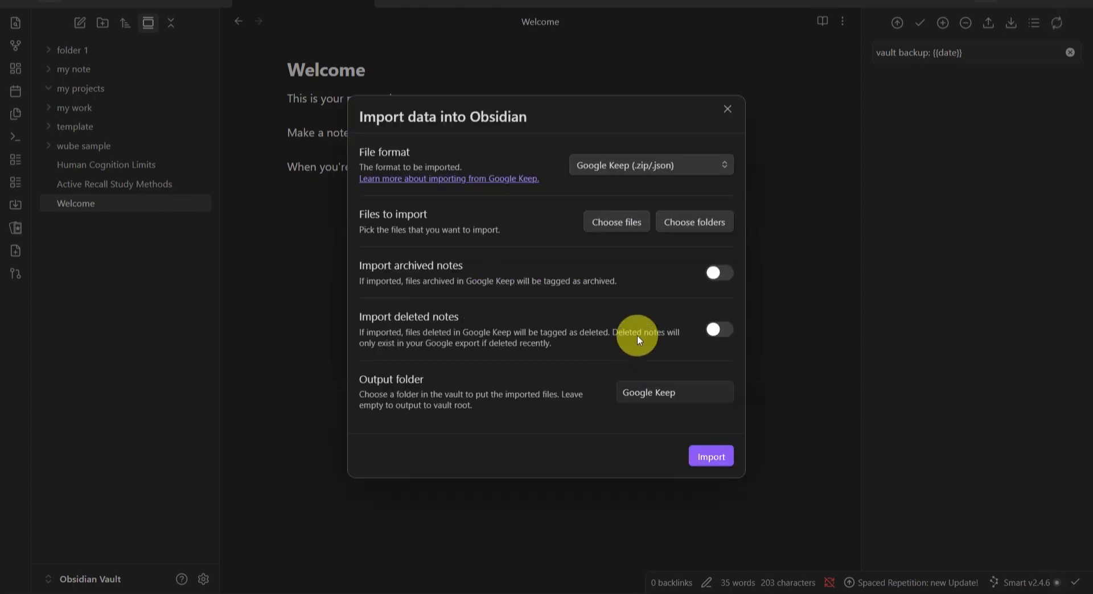
View the importer's options for the Microsoft OneNote format and close the importer without importing.
{"action": "left_click", "coordinate": [702, 163]}
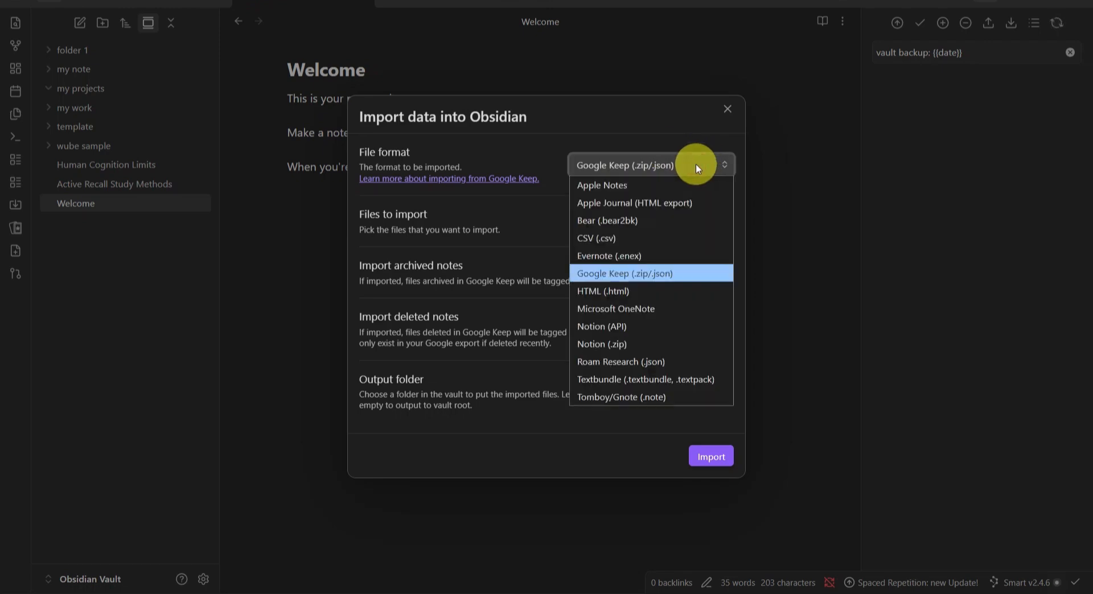
{"action": "left_click", "coordinate": [630, 310]}
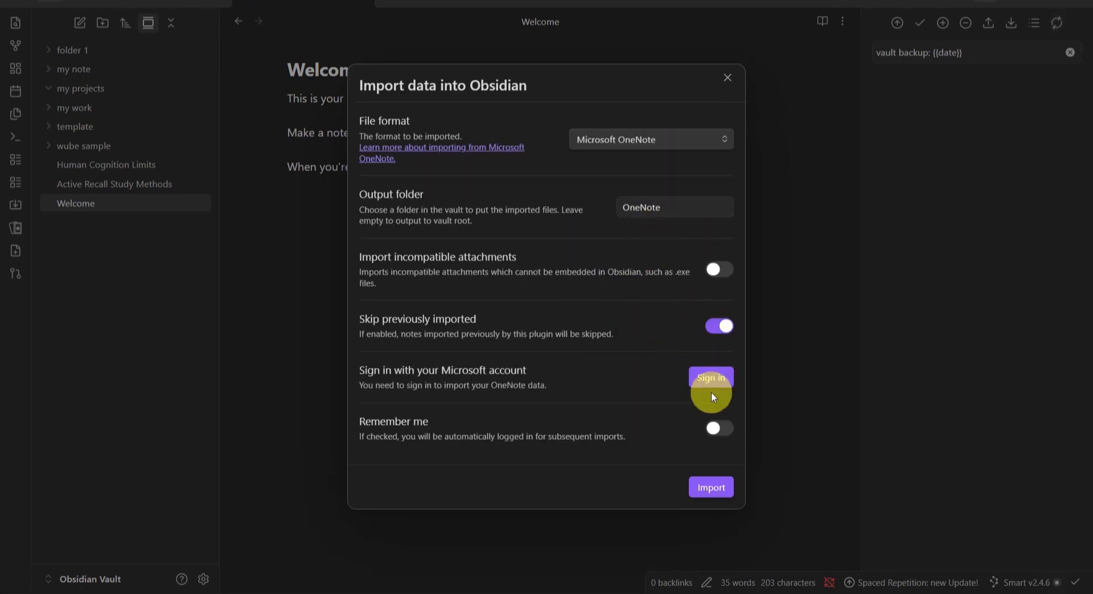
{"action": "left_click", "coordinate": [627, 207]}
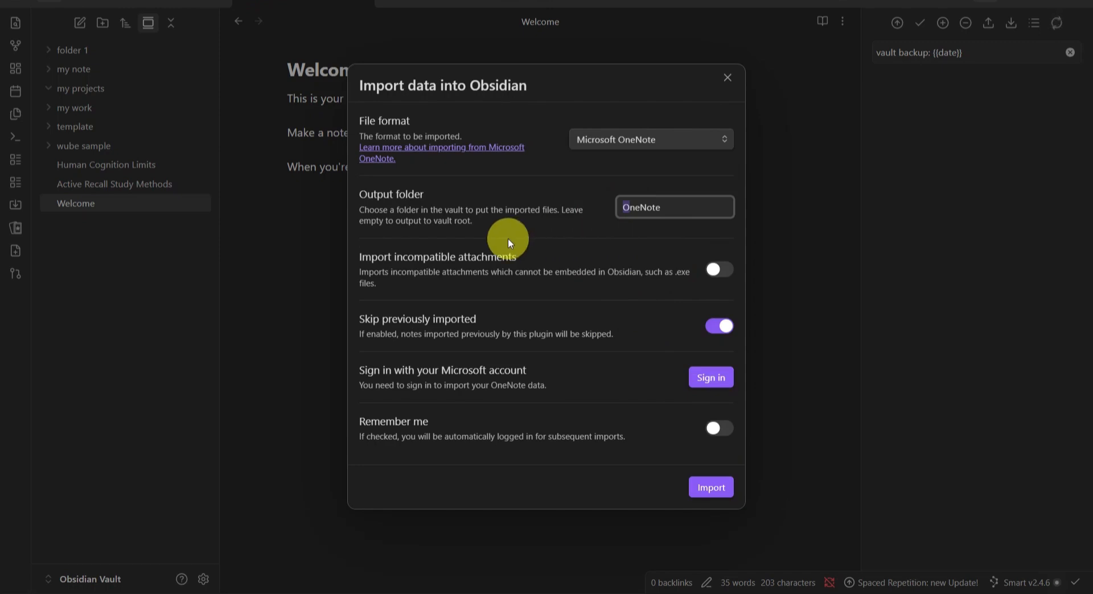
{"action": "left_click", "coordinate": [598, 140]}
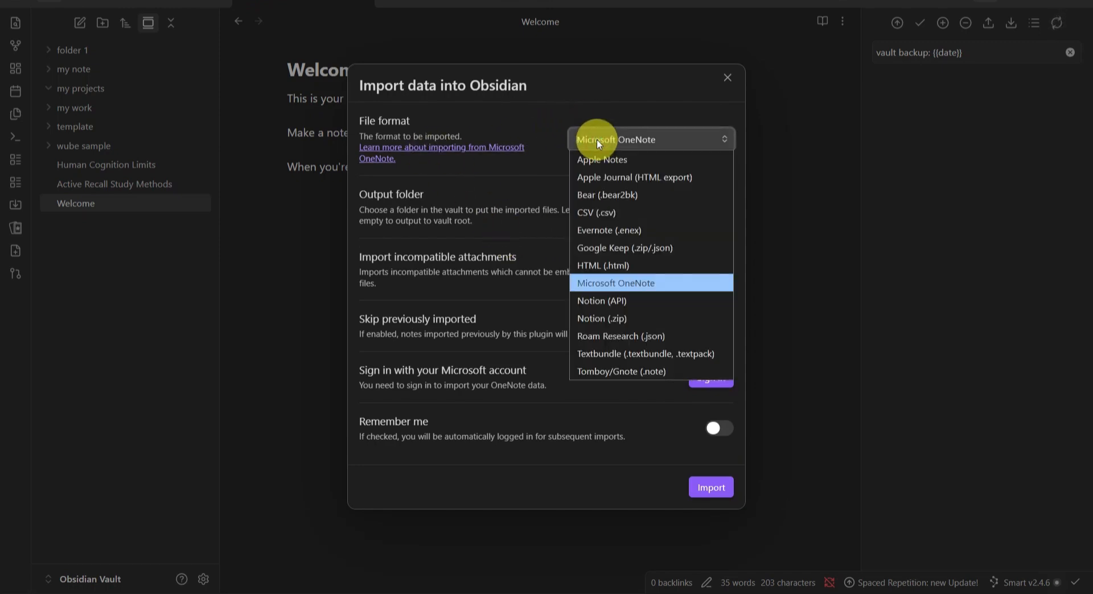
{"action": "left_click", "coordinate": [531, 170]}
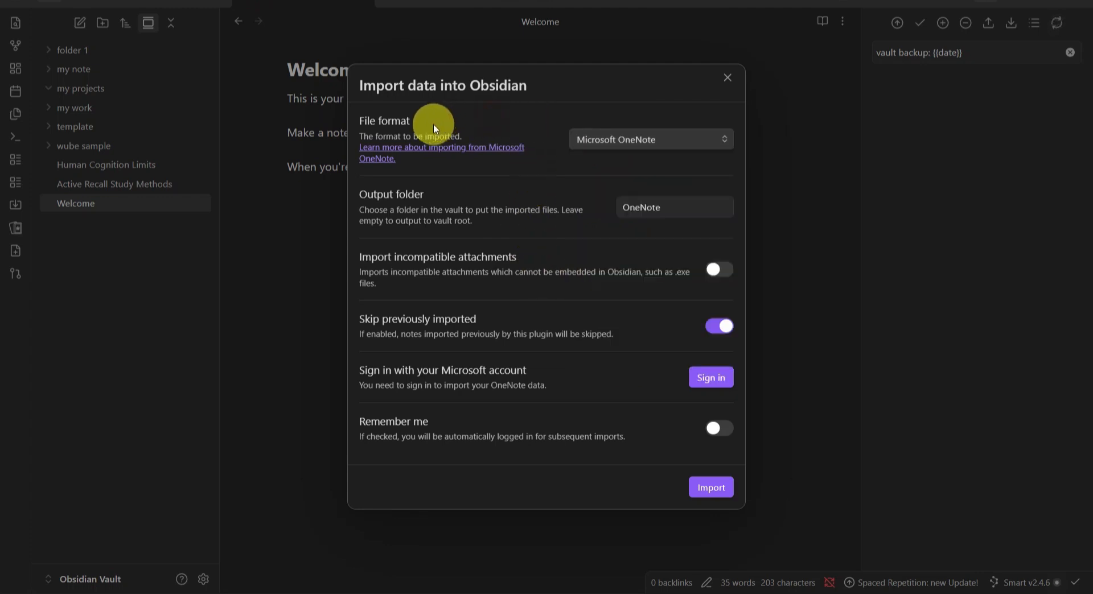
{"action": "left_click", "coordinate": [728, 80]}
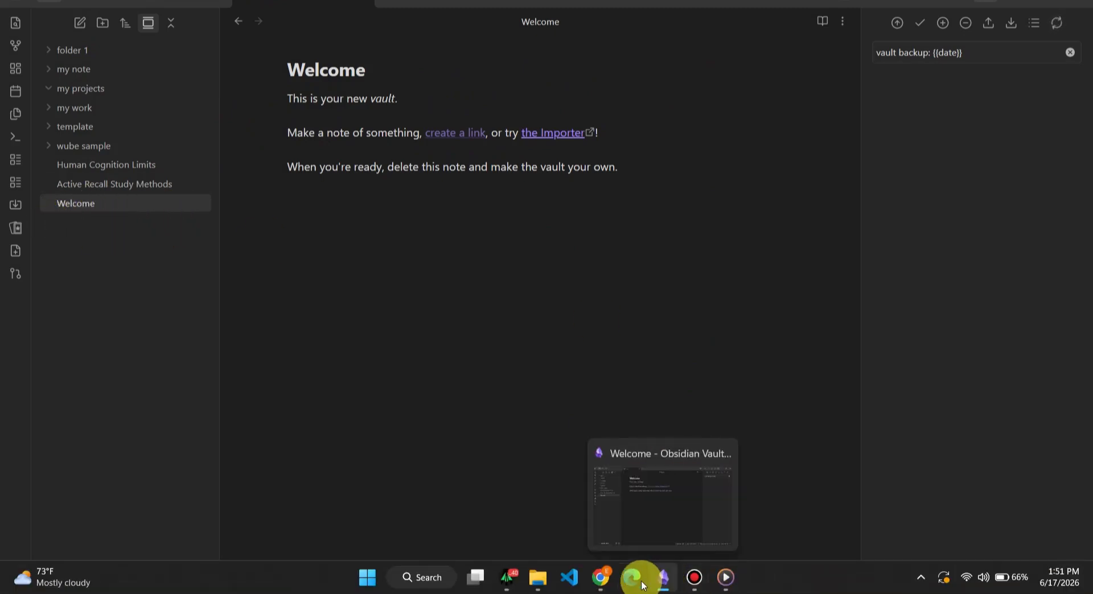
Return to Google Drive, try to upload Music - Shortcut from the Music folder, and cancel the file selection.
{"action": "left_click", "coordinate": [599, 578]}
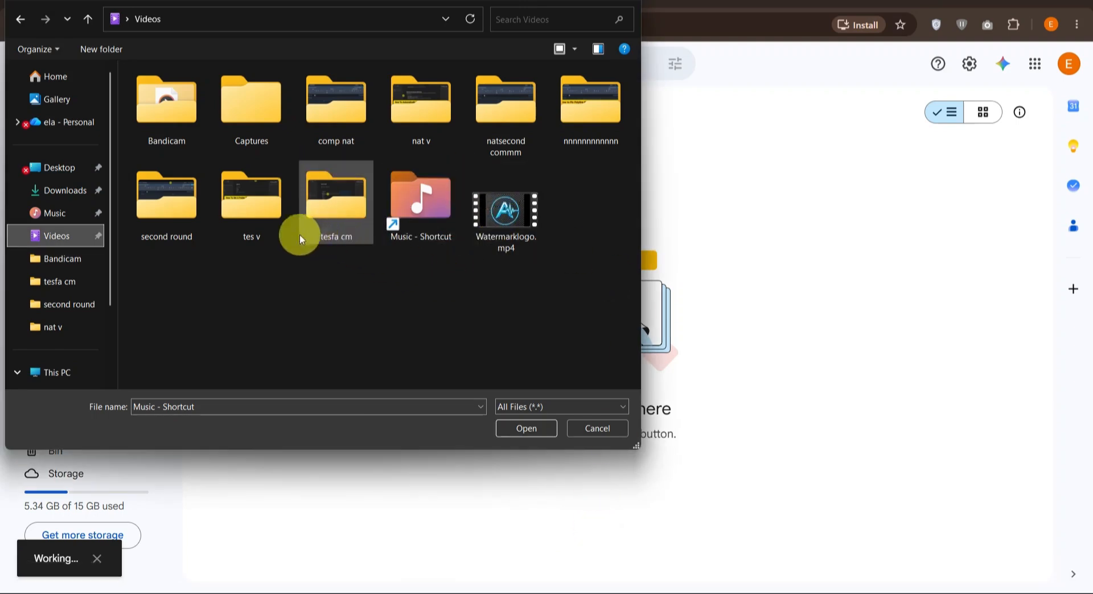
{"action": "left_click", "coordinate": [62, 213]}
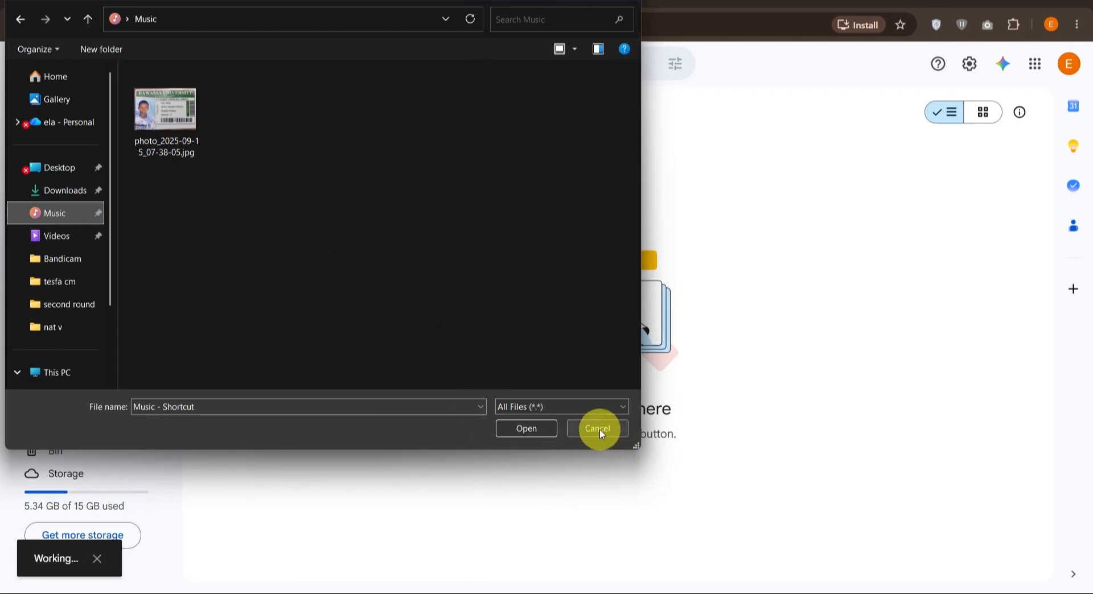
{"action": "left_click", "coordinate": [528, 431]}
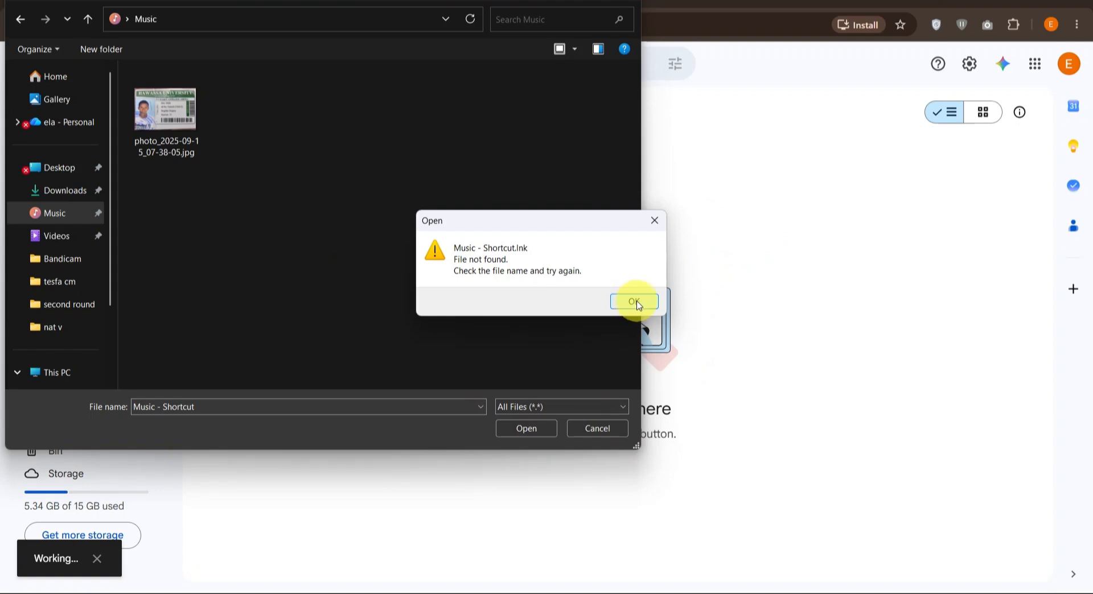
{"action": "left_click", "coordinate": [654, 221]}
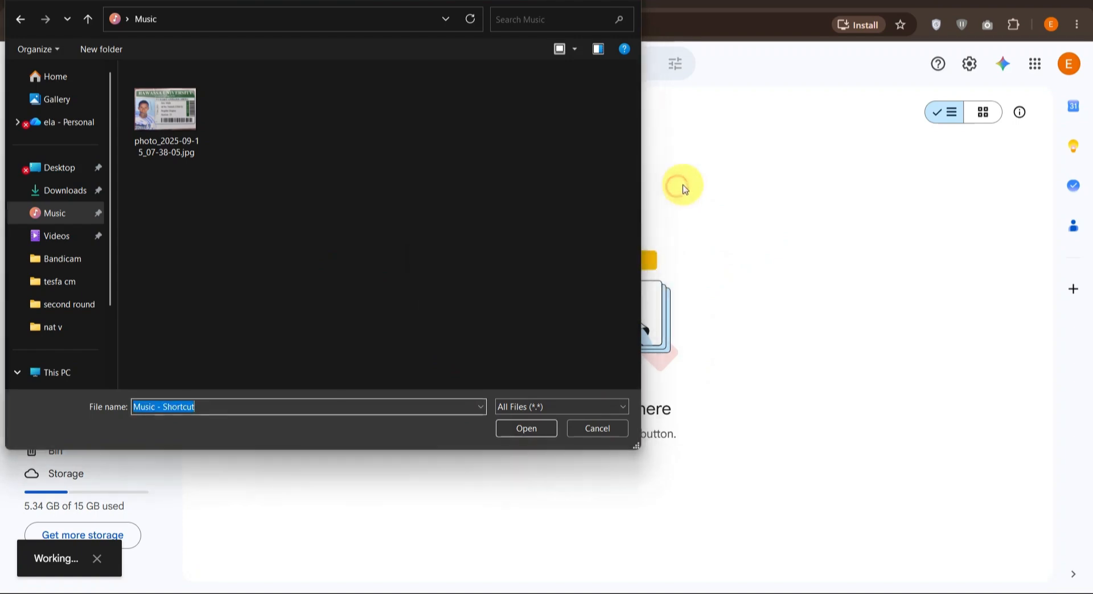
{"action": "left_click", "coordinate": [598, 429]}
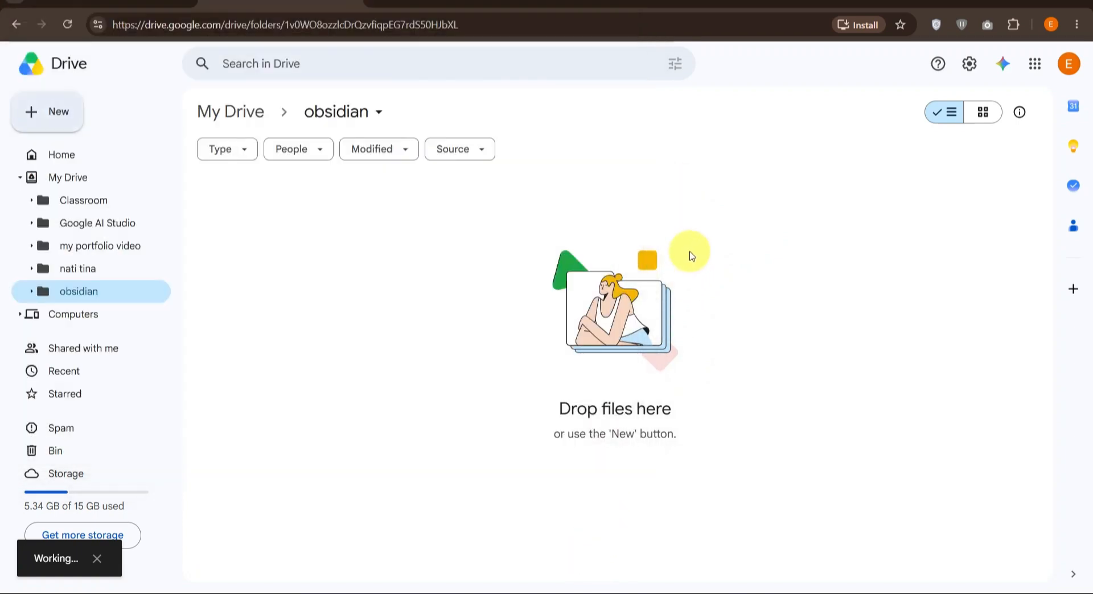
Look through the Type and Modified filter options of the obsidian folder and dismiss the upload progress notice.
{"action": "left_click", "coordinate": [251, 149]}
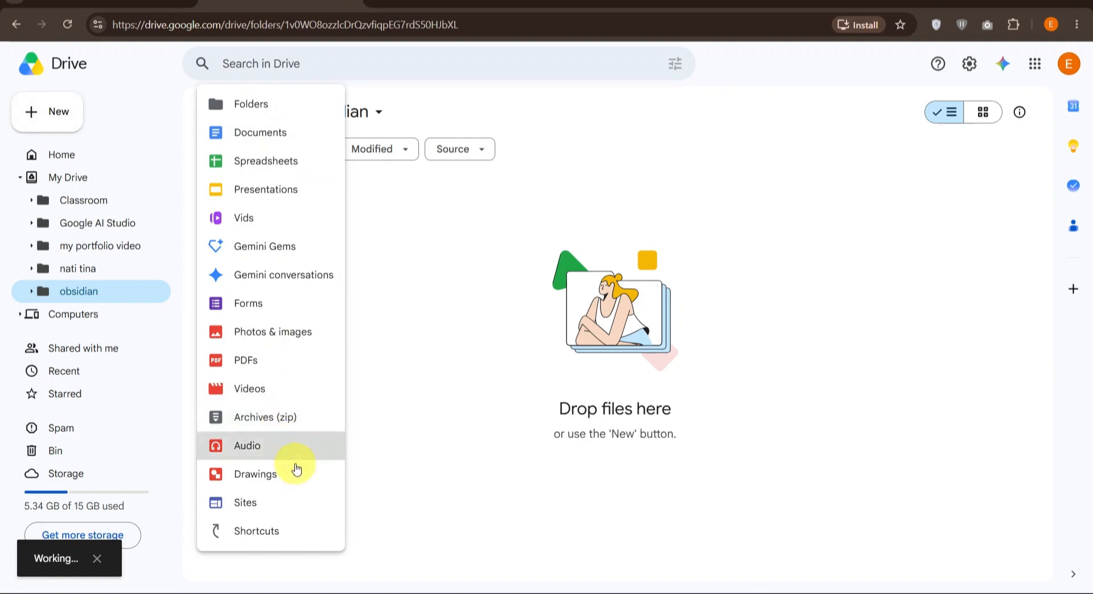
{"action": "left_click", "coordinate": [373, 152]}
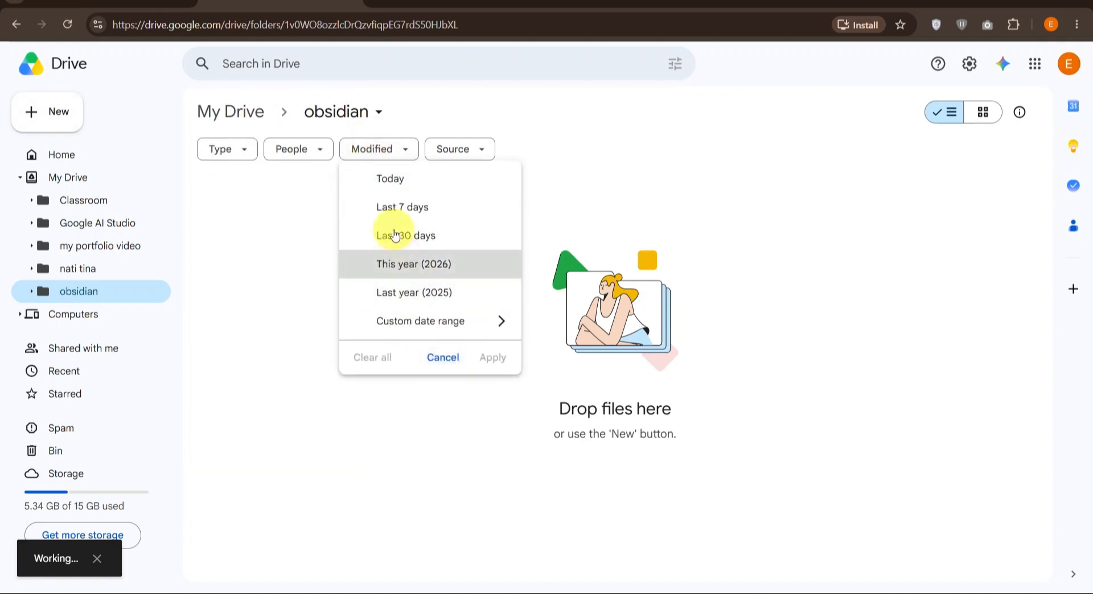
{"action": "left_click", "coordinate": [277, 235]}
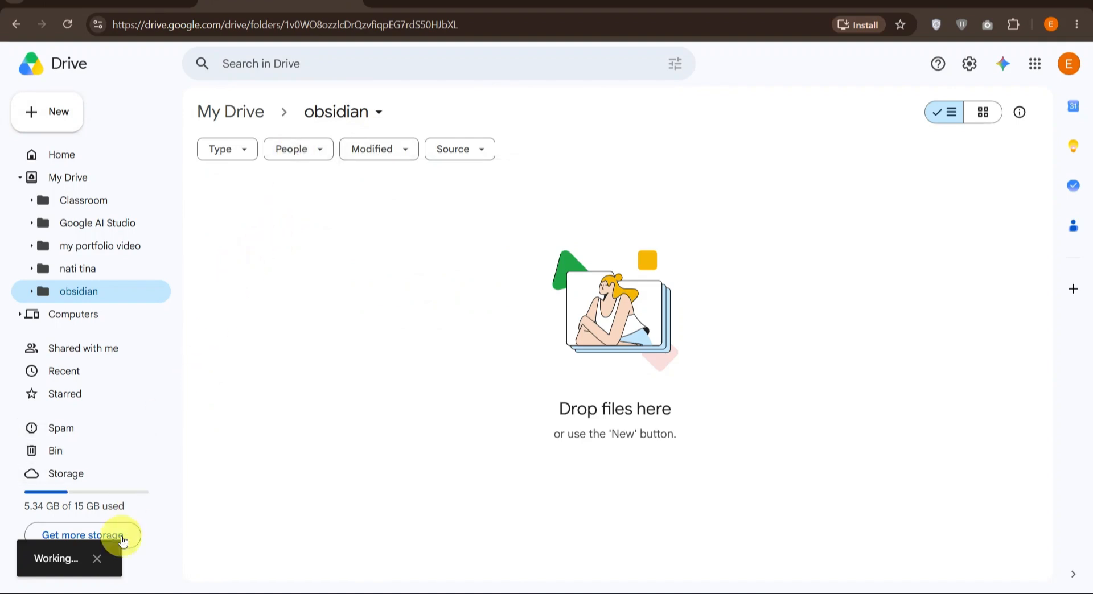
{"action": "left_click", "coordinate": [98, 560]}
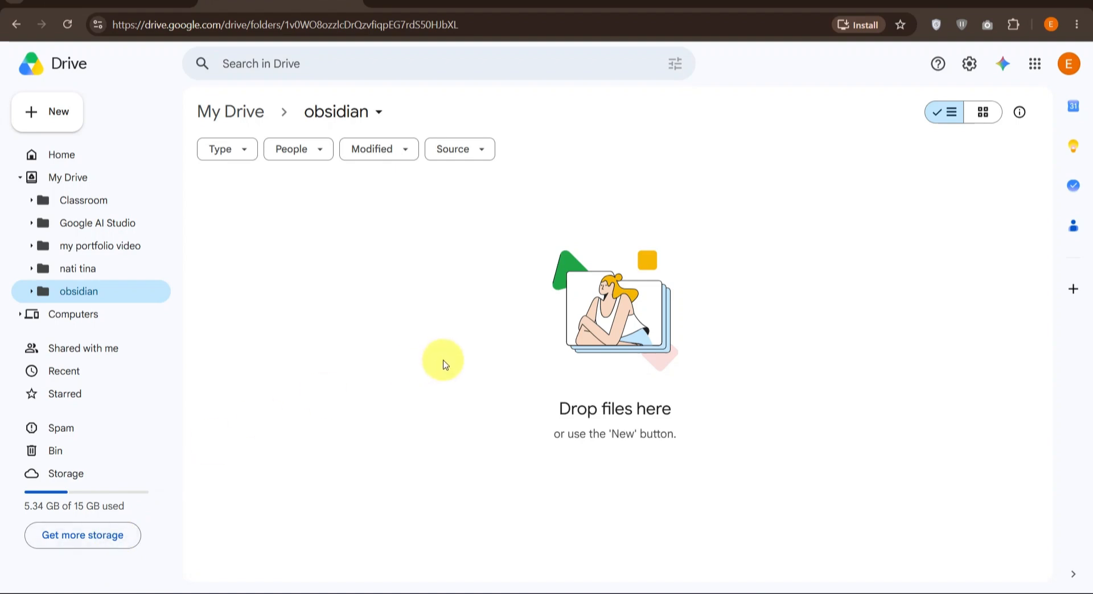